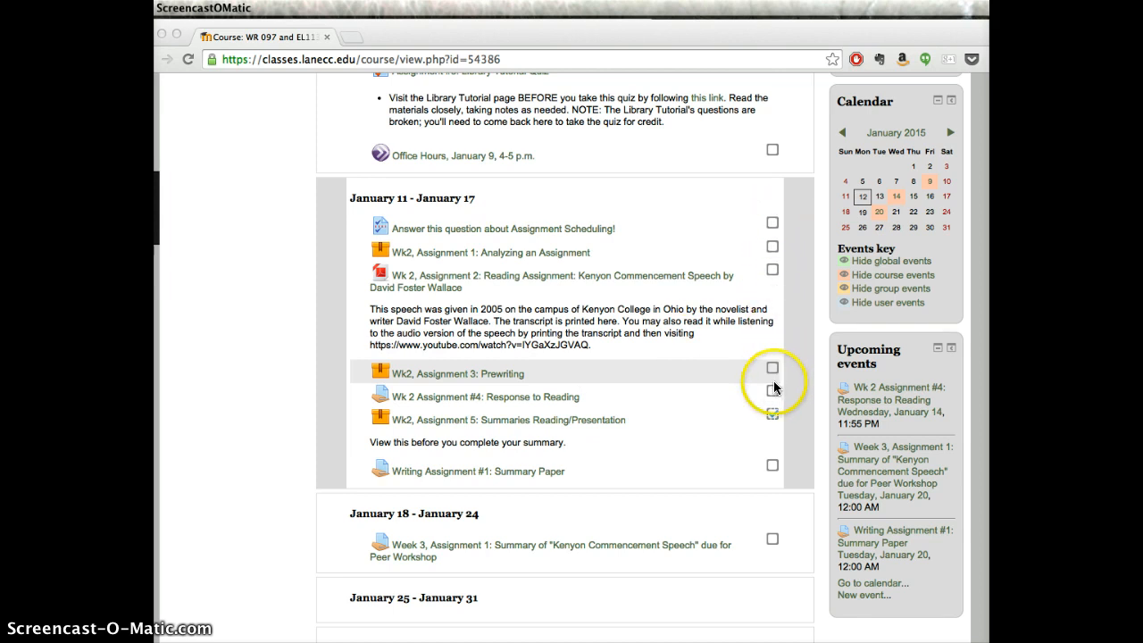
Tick and then clear the completion boxes for the Assignment Scheduling question and Wk 2 Assignment 1.
left_click(773, 224)
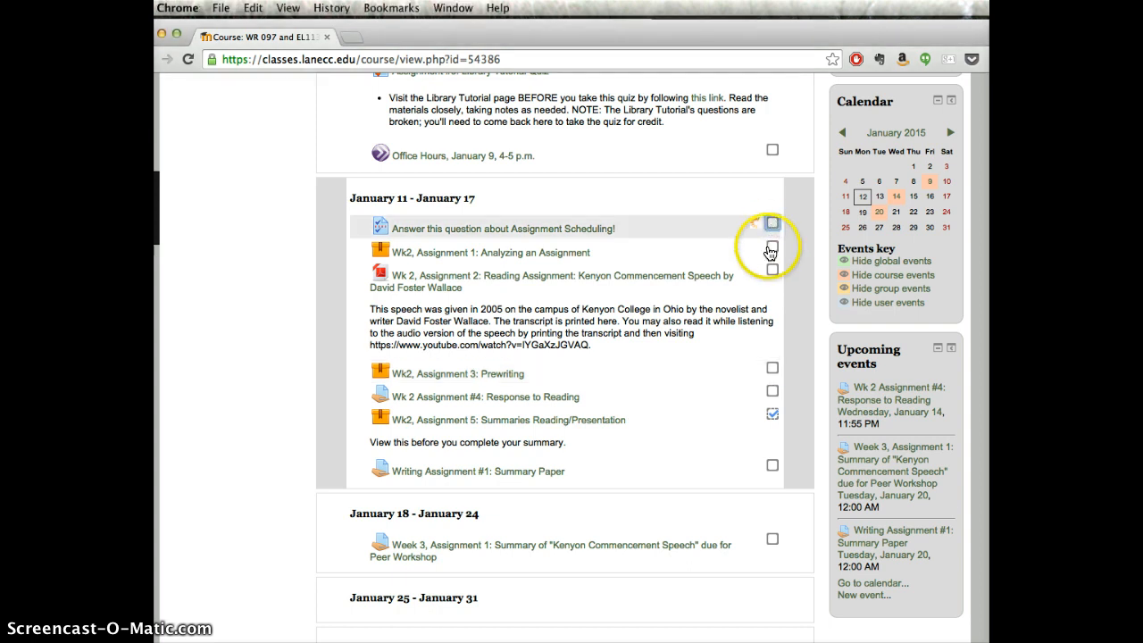
left_click(771, 248)
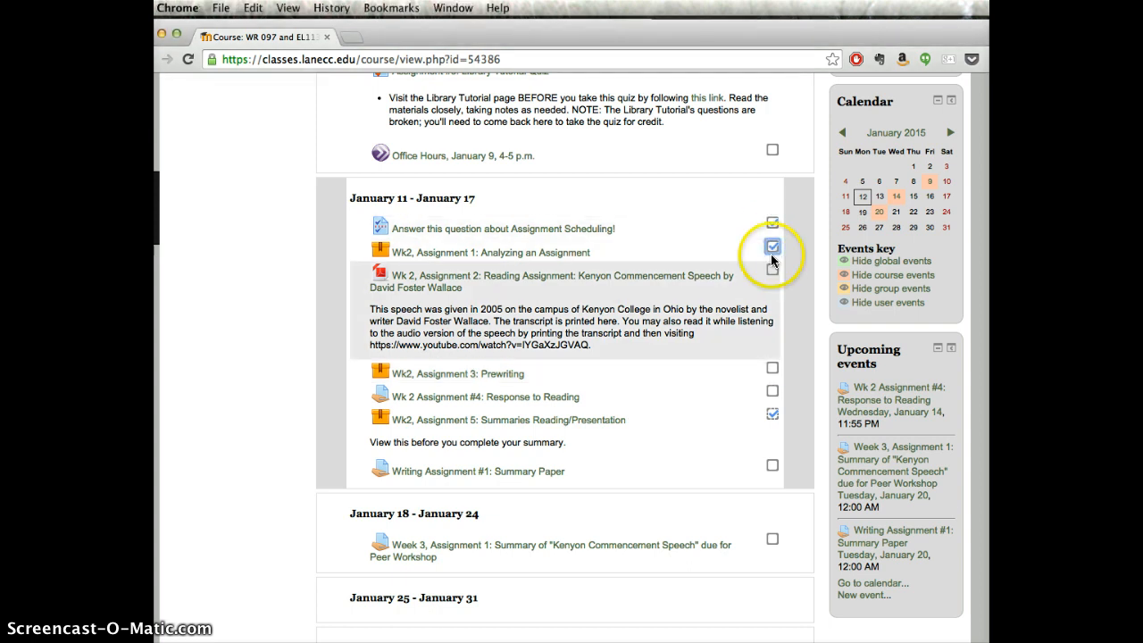
left_click(772, 248)
left_click(772, 223)
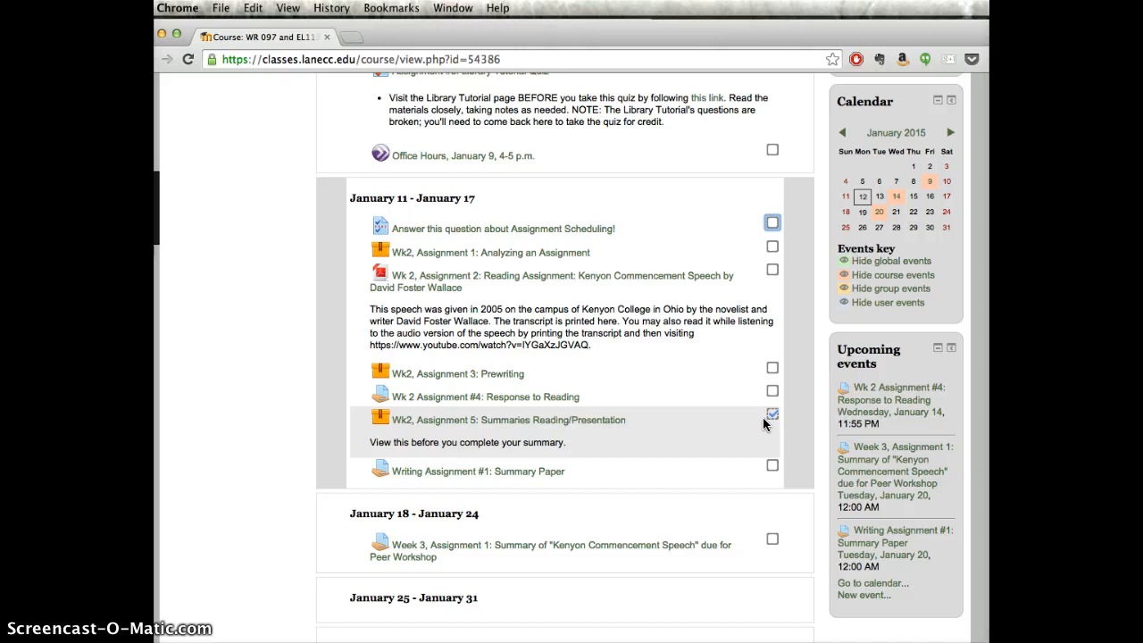
Mark the Assignment Scheduling question and the Kenyon Commencement Speech reading (Wk 2 Assignment 2) complete.
left_click(772, 223)
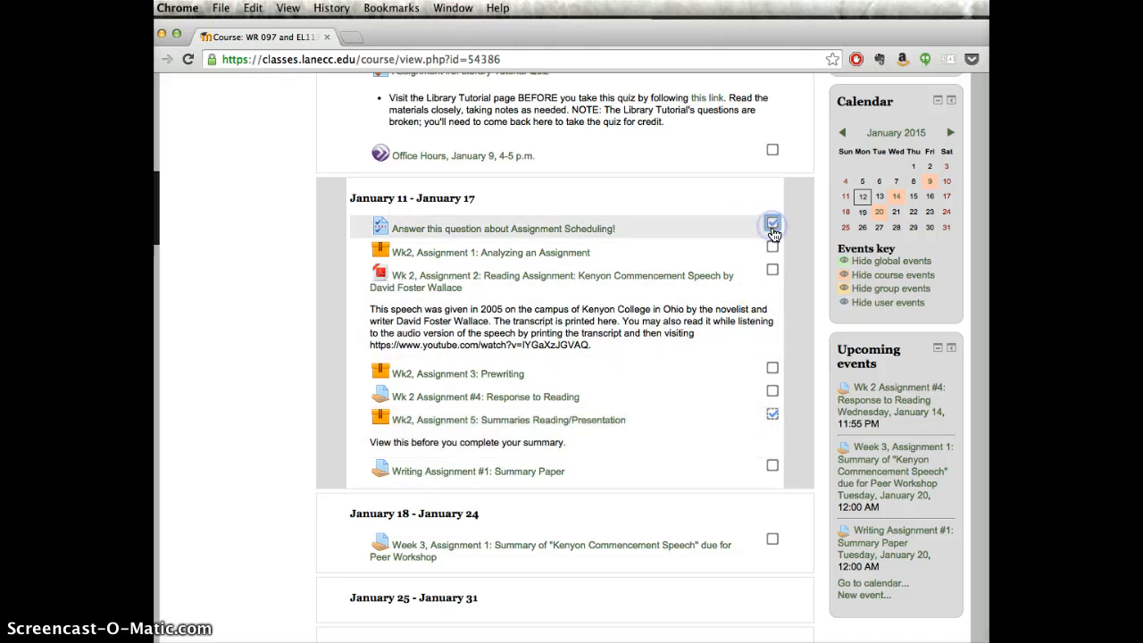
left_click(772, 272)
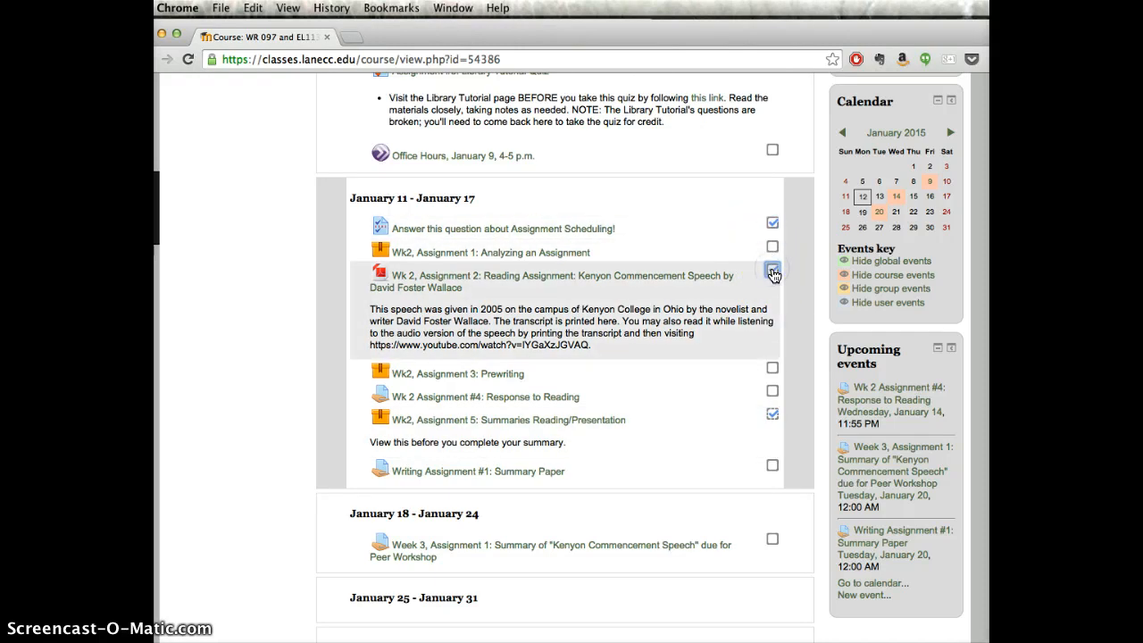
left_click(725, 320)
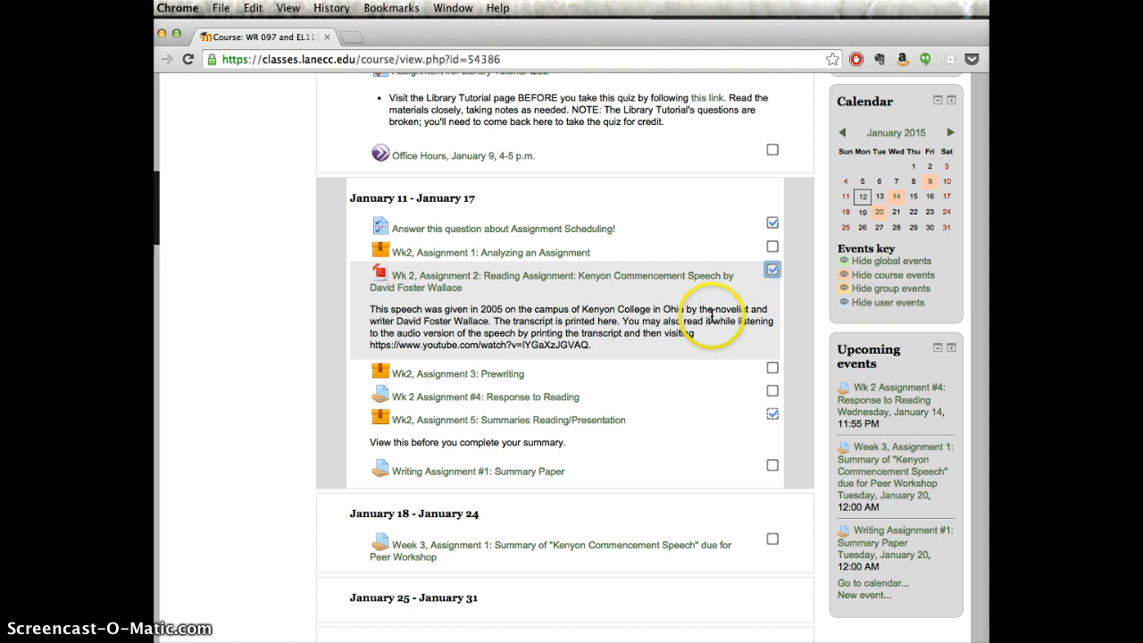